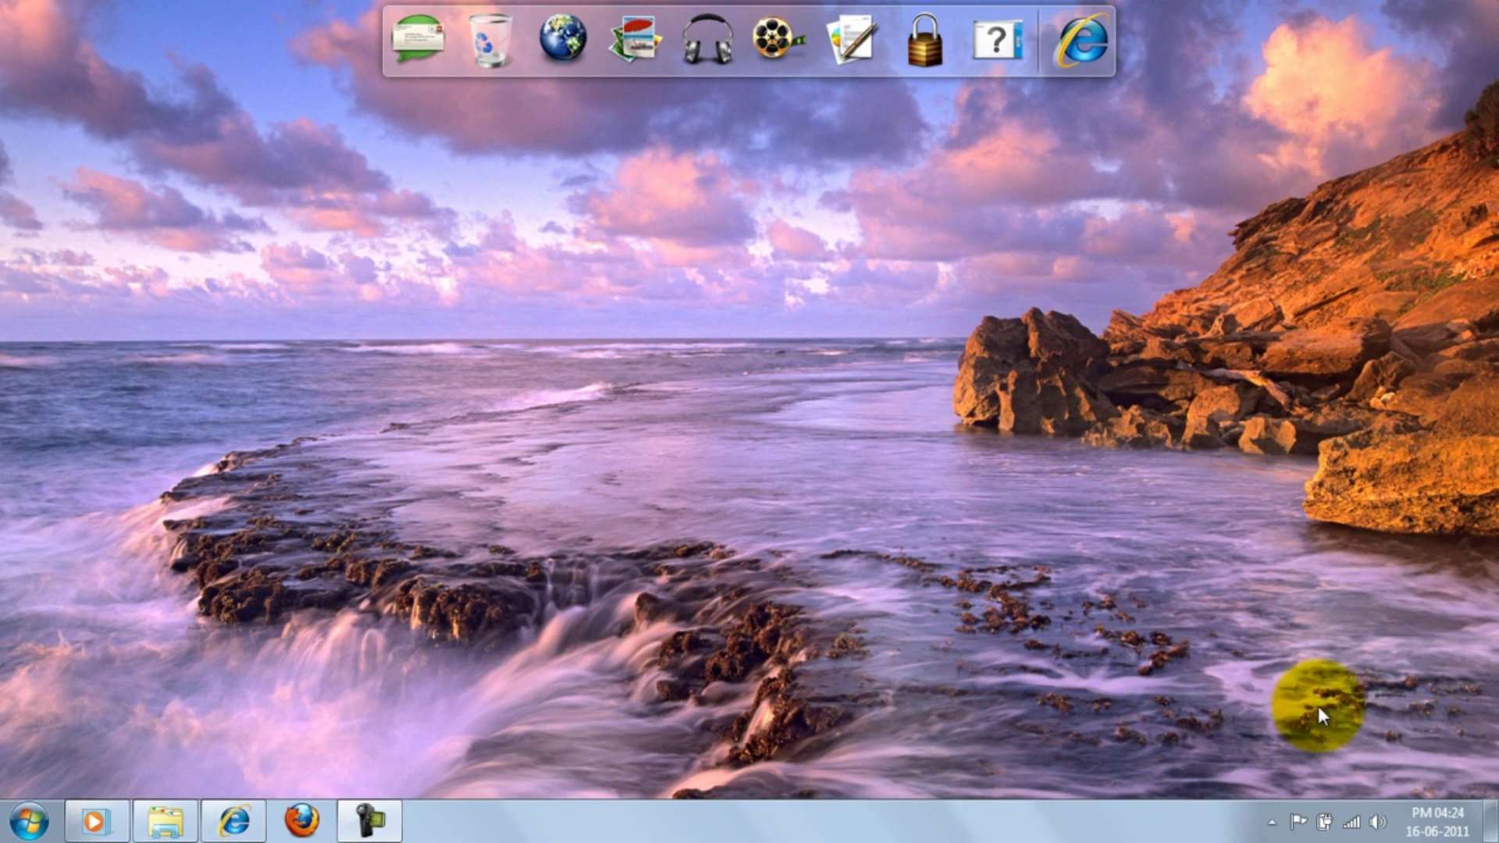
Go to Administrative Tools via the Start menu's Control Panel and select Computer Management.
click(32, 820)
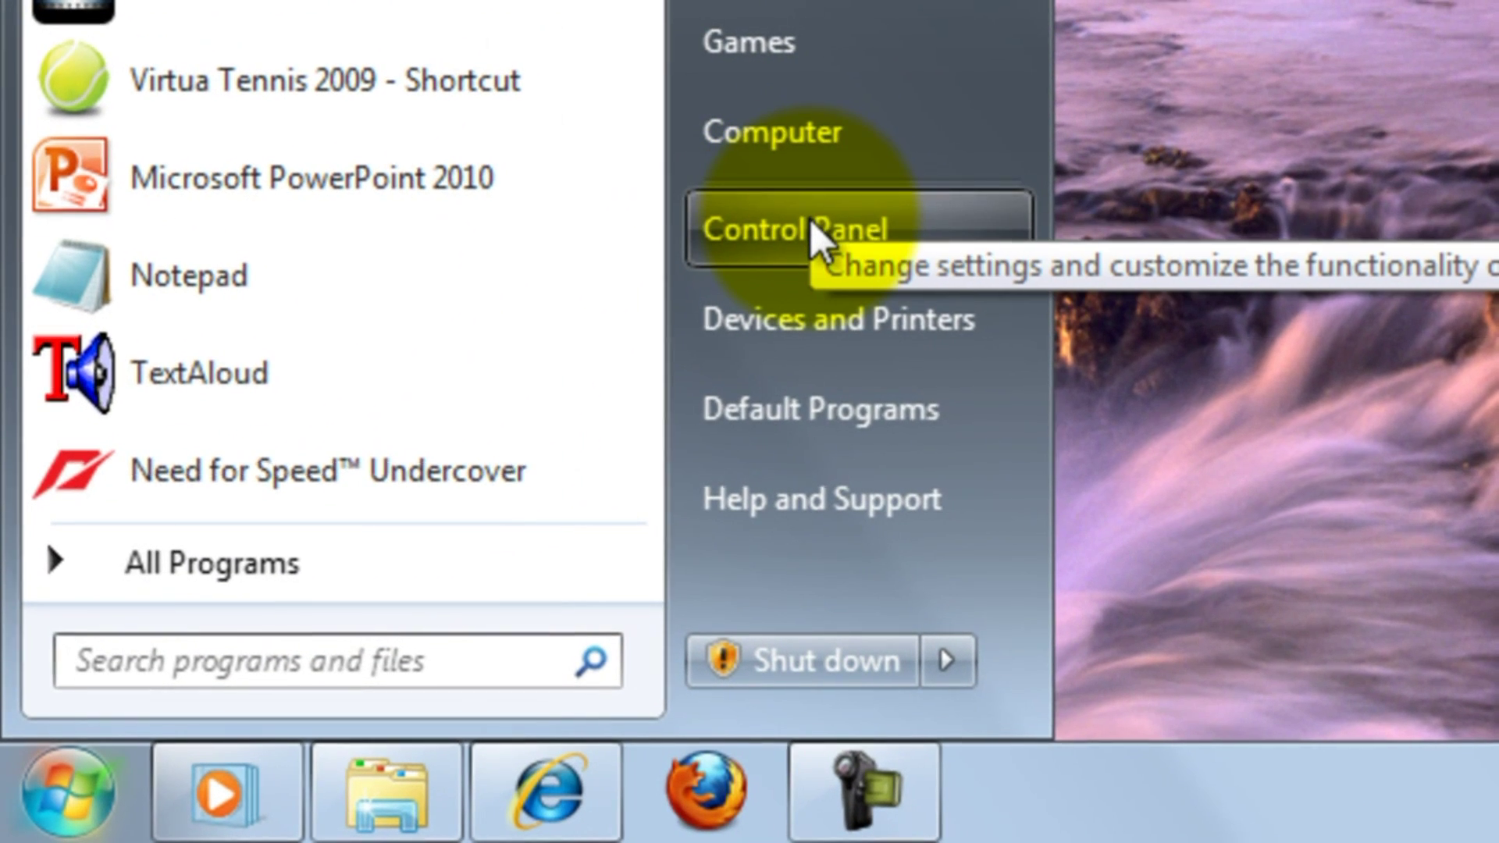
click(812, 217)
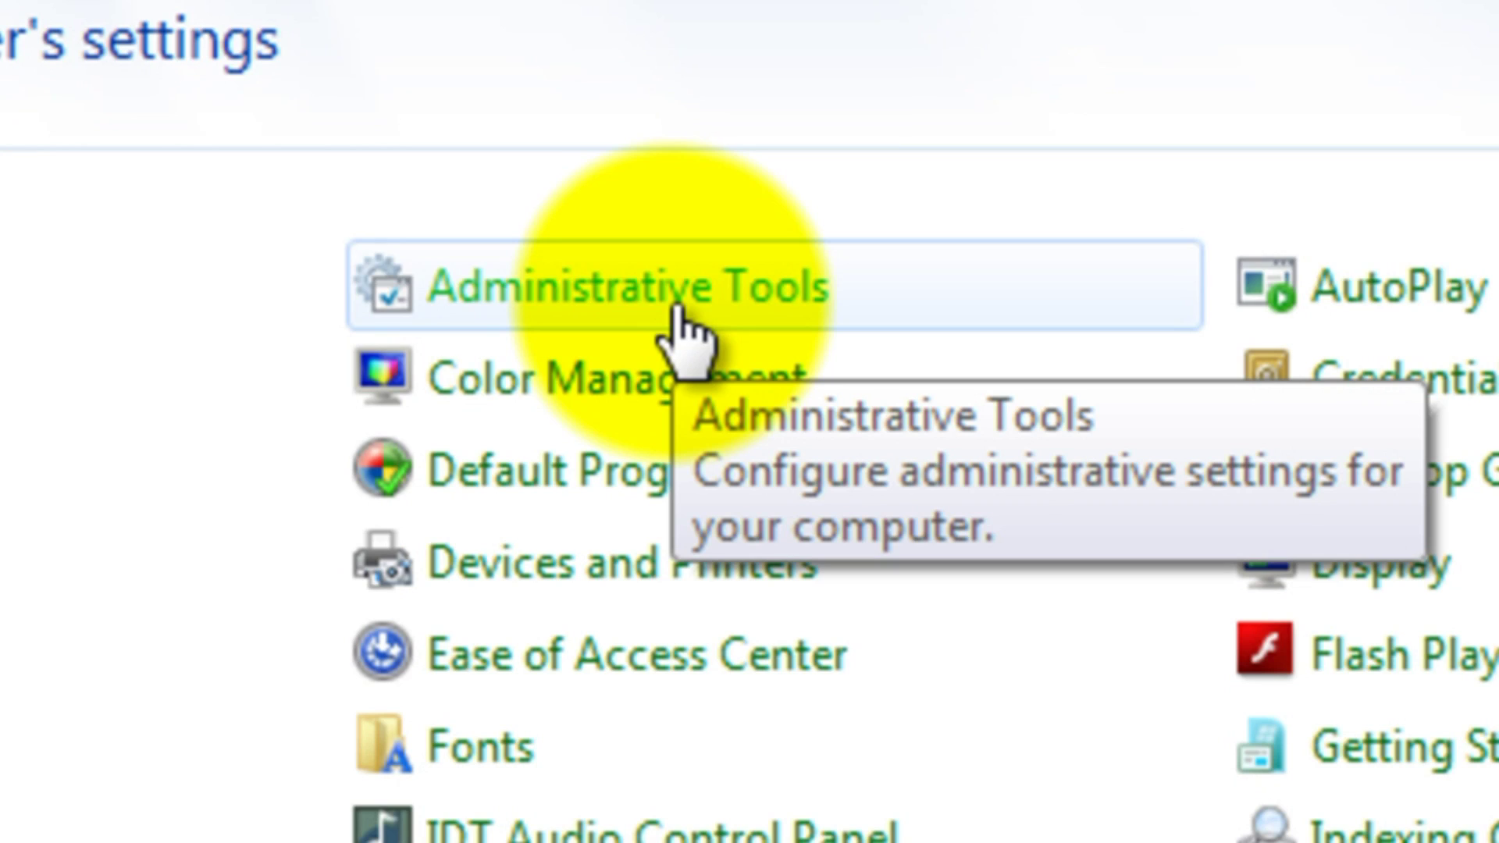
click(677, 309)
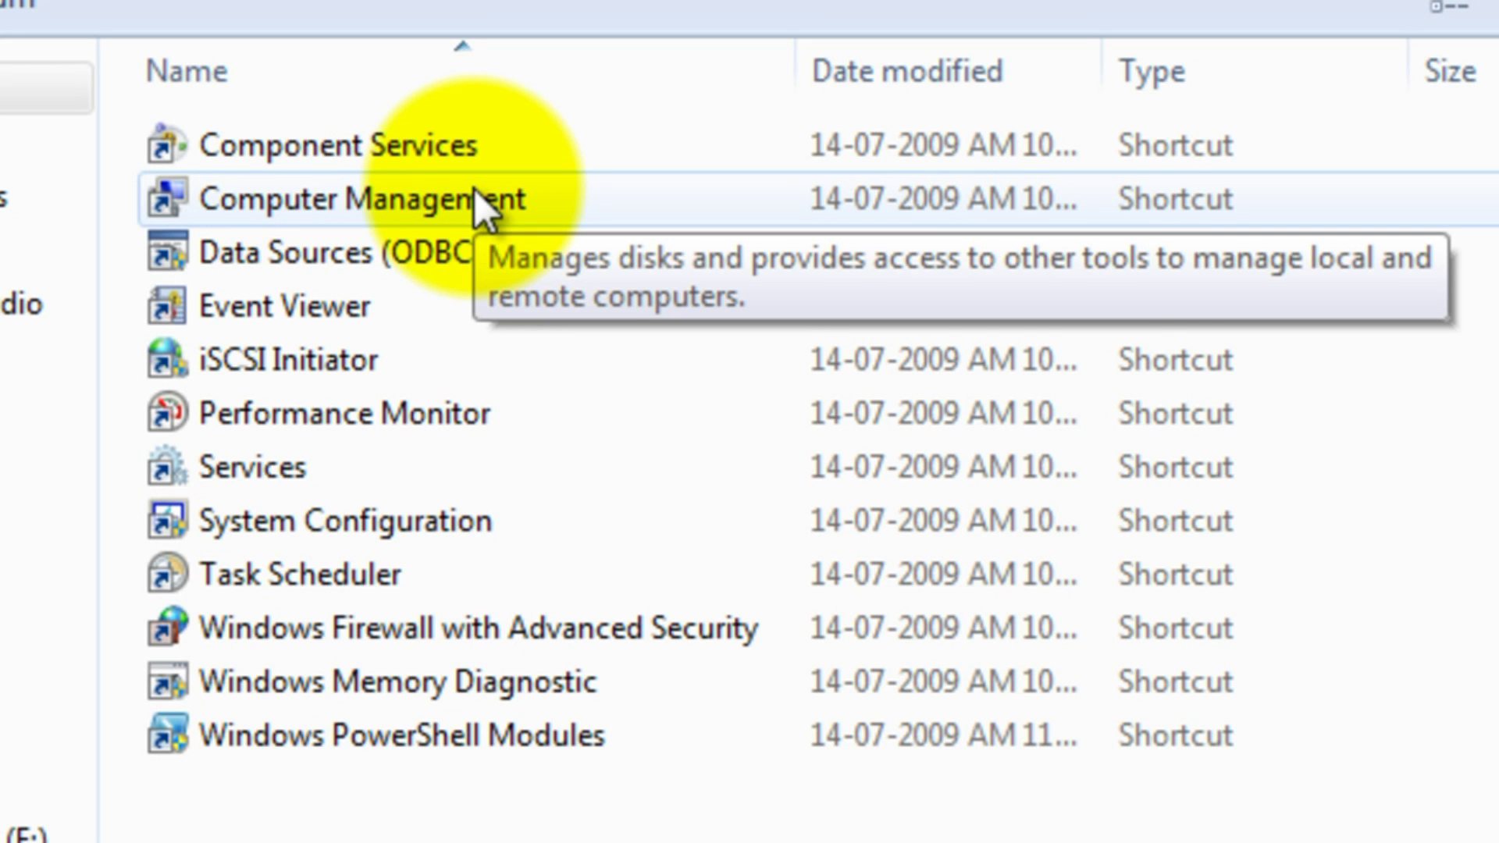
click(474, 193)
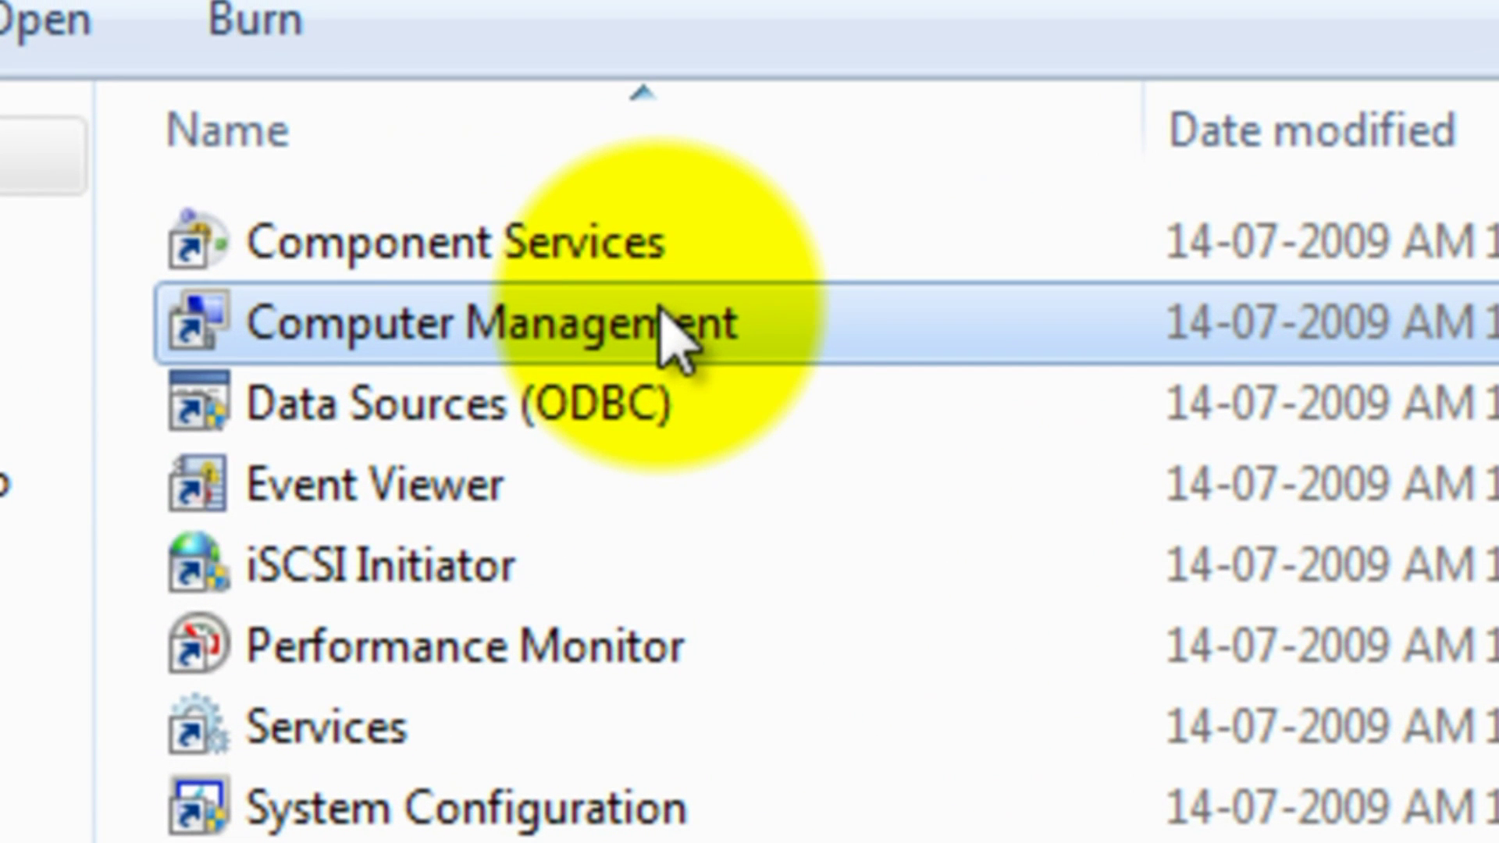
Launch Computer Management and show Disk Management with OS (C:) and 453 MB unallocated on Disk 0.
double_click(661, 308)
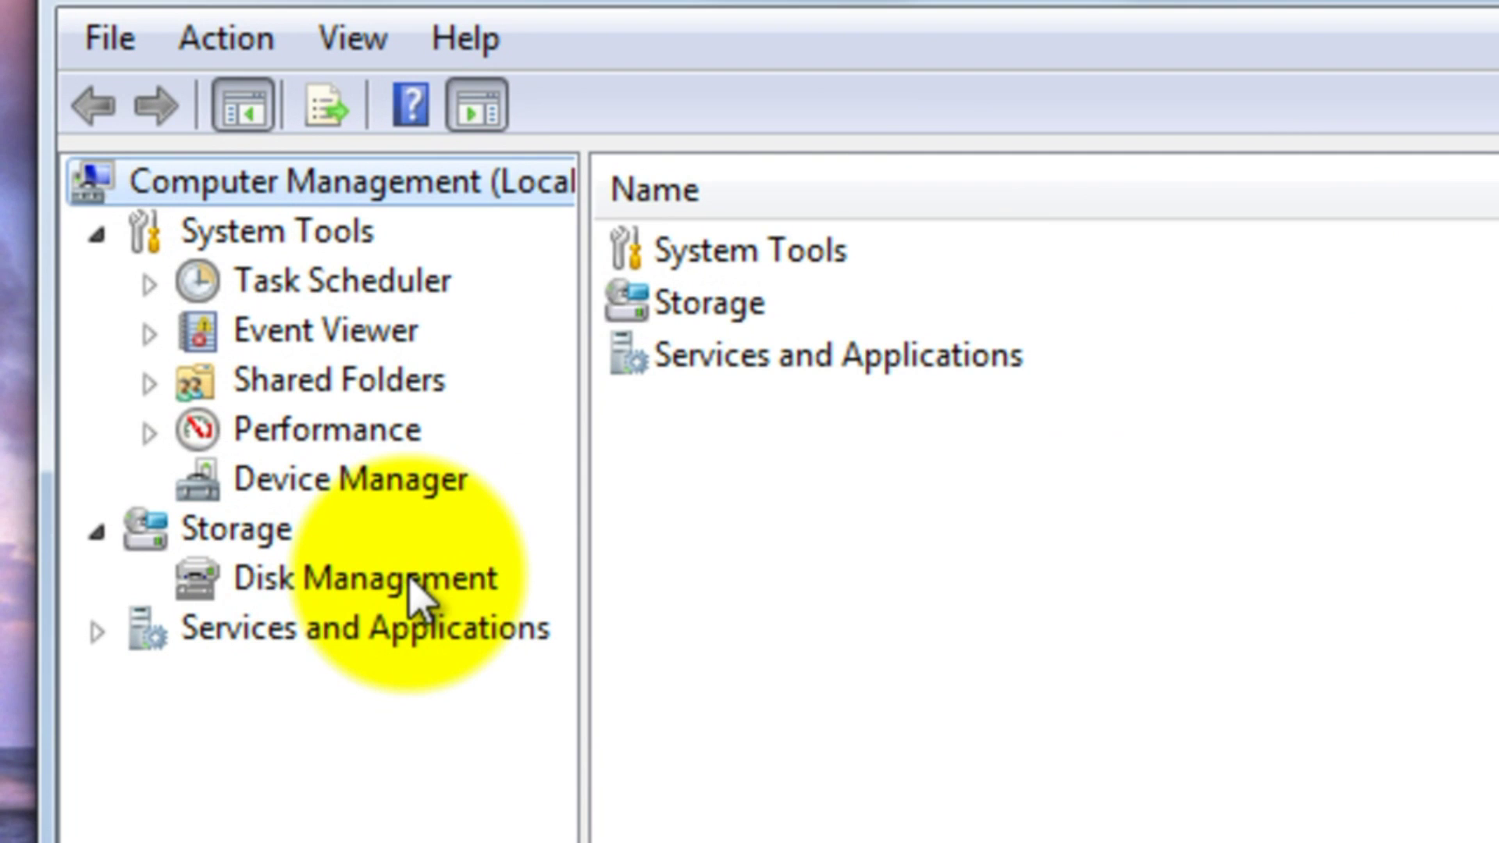
click(417, 596)
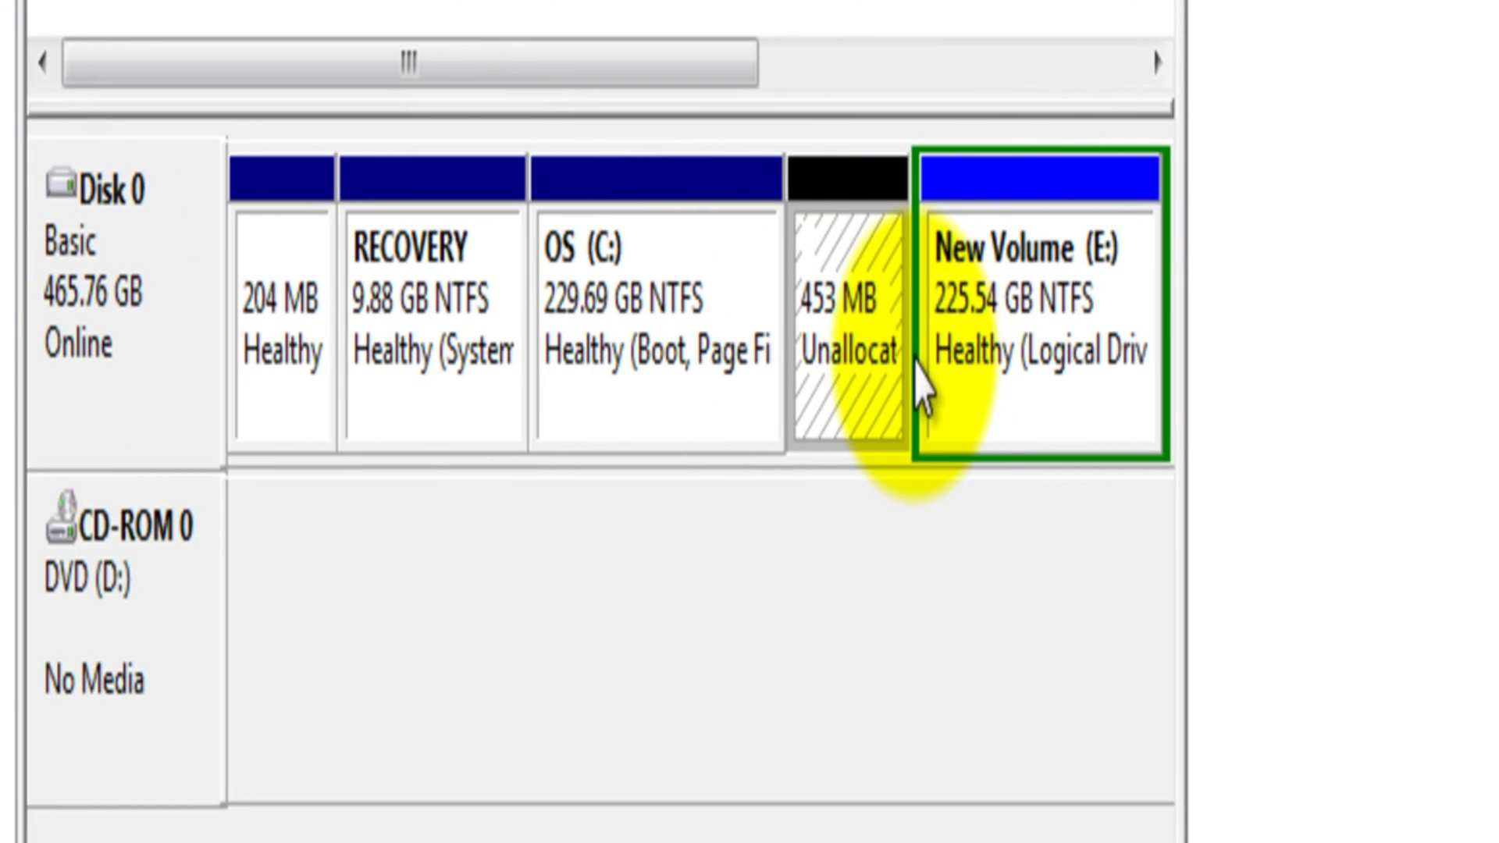
Extend OS (C:) with Disk 0's 452 MB, for a total of 235658 MB.
right_click(656, 328)
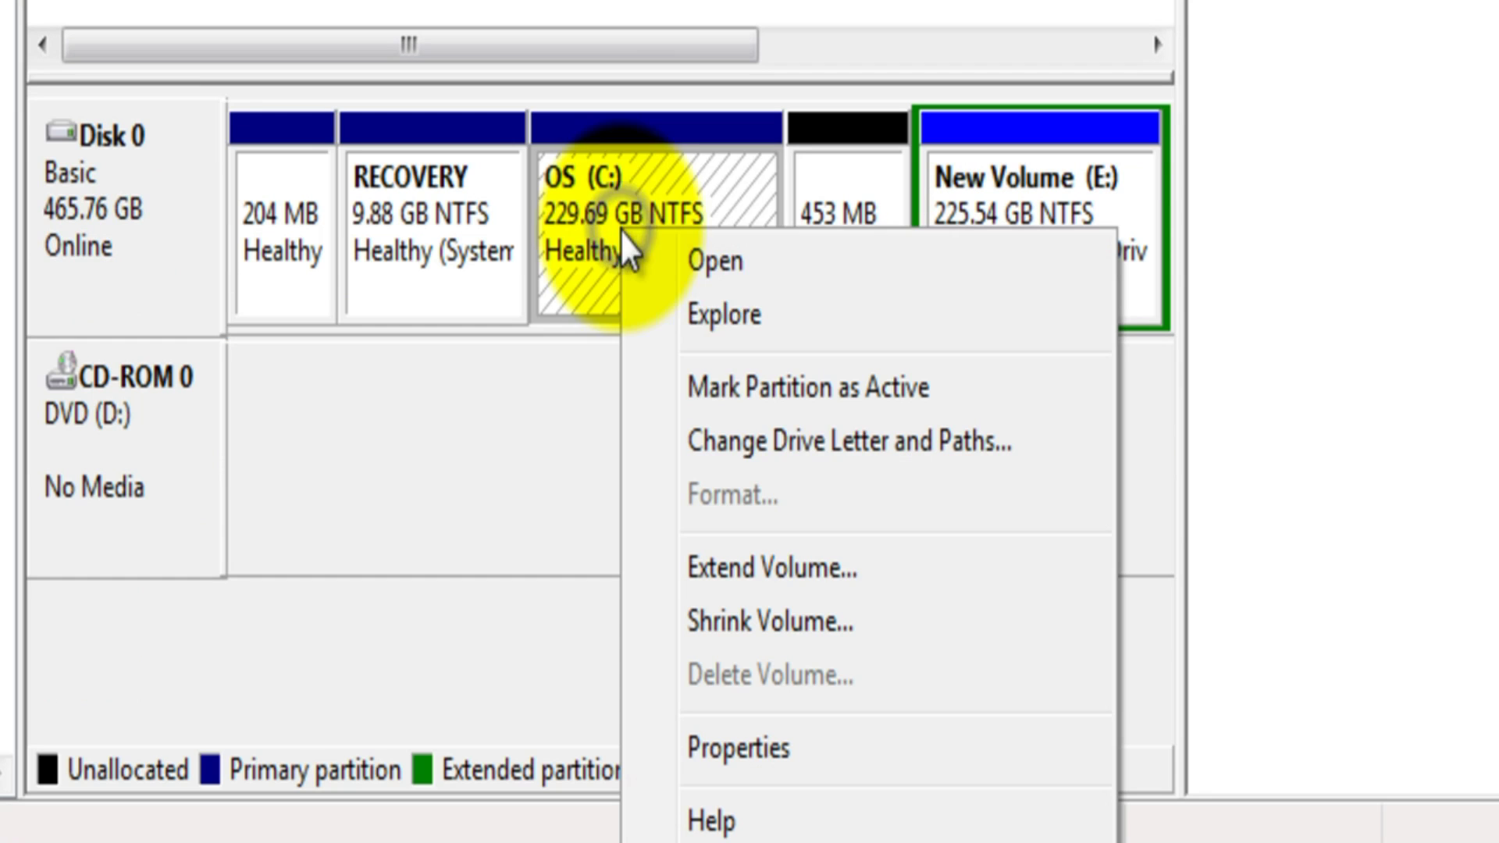
click(866, 658)
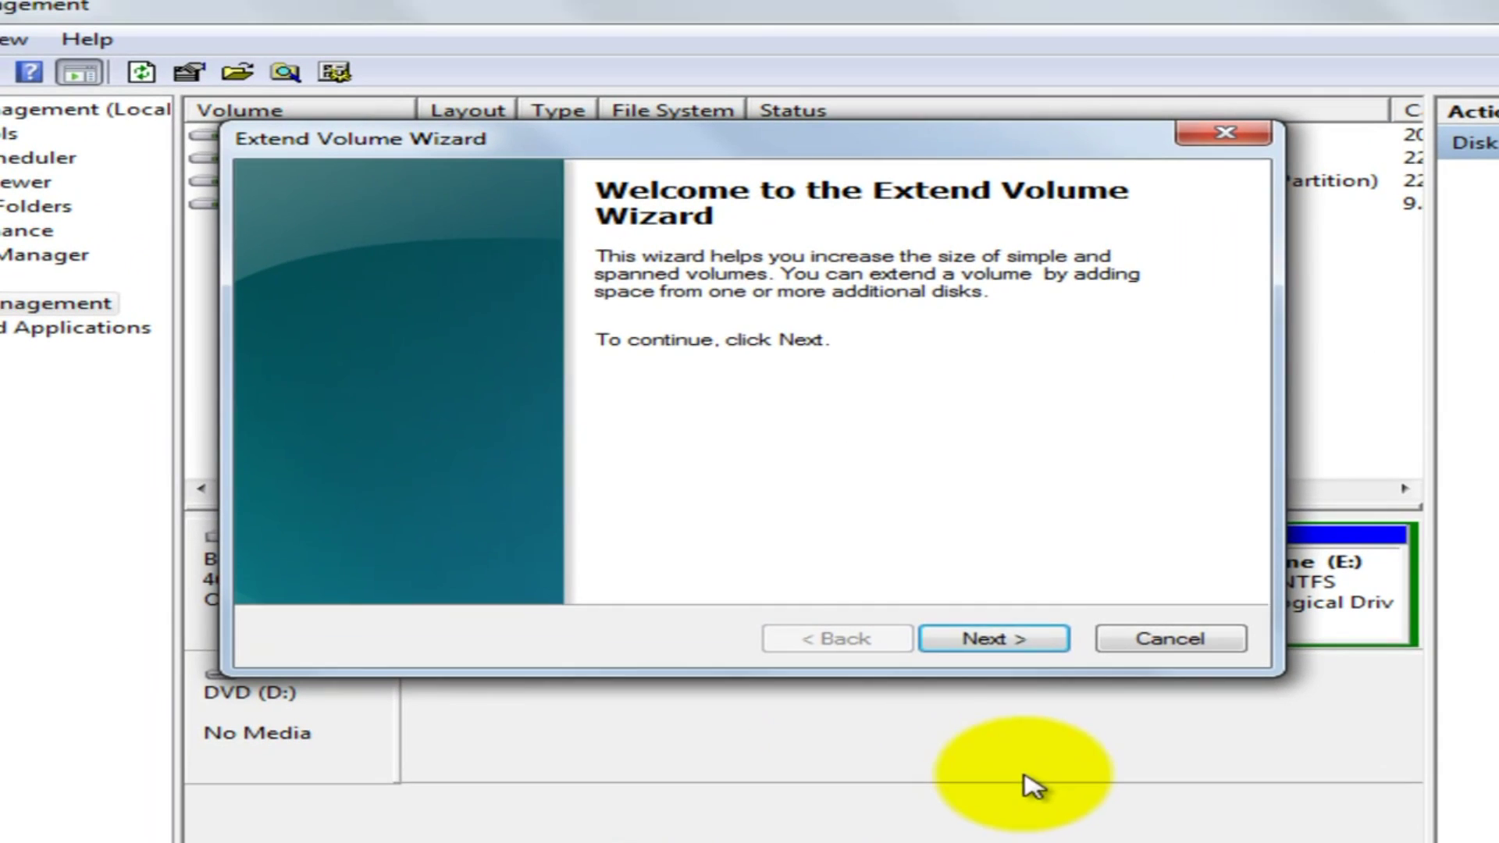
click(1053, 717)
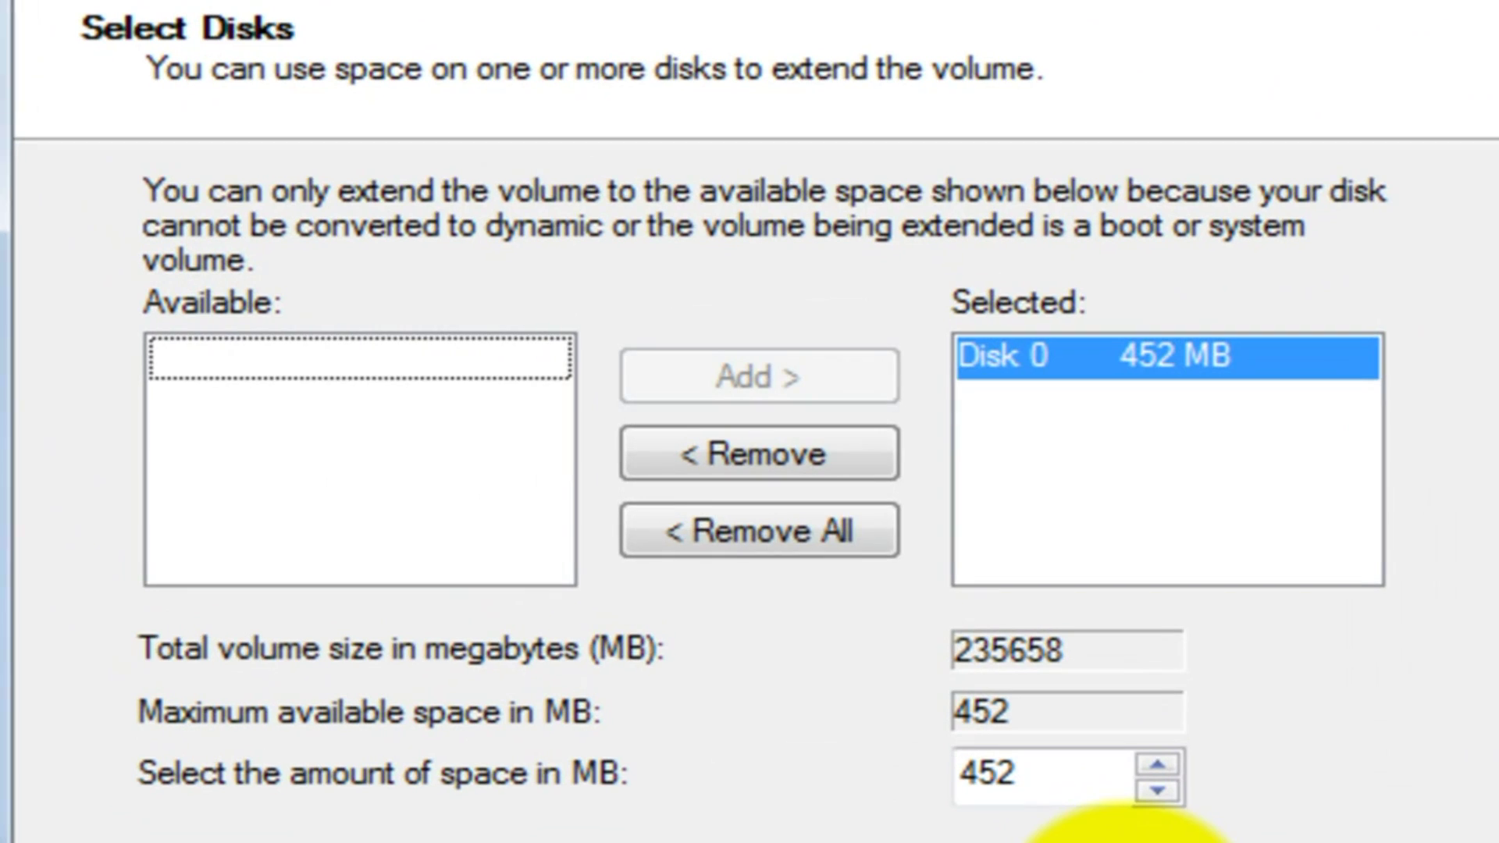
click(970, 365)
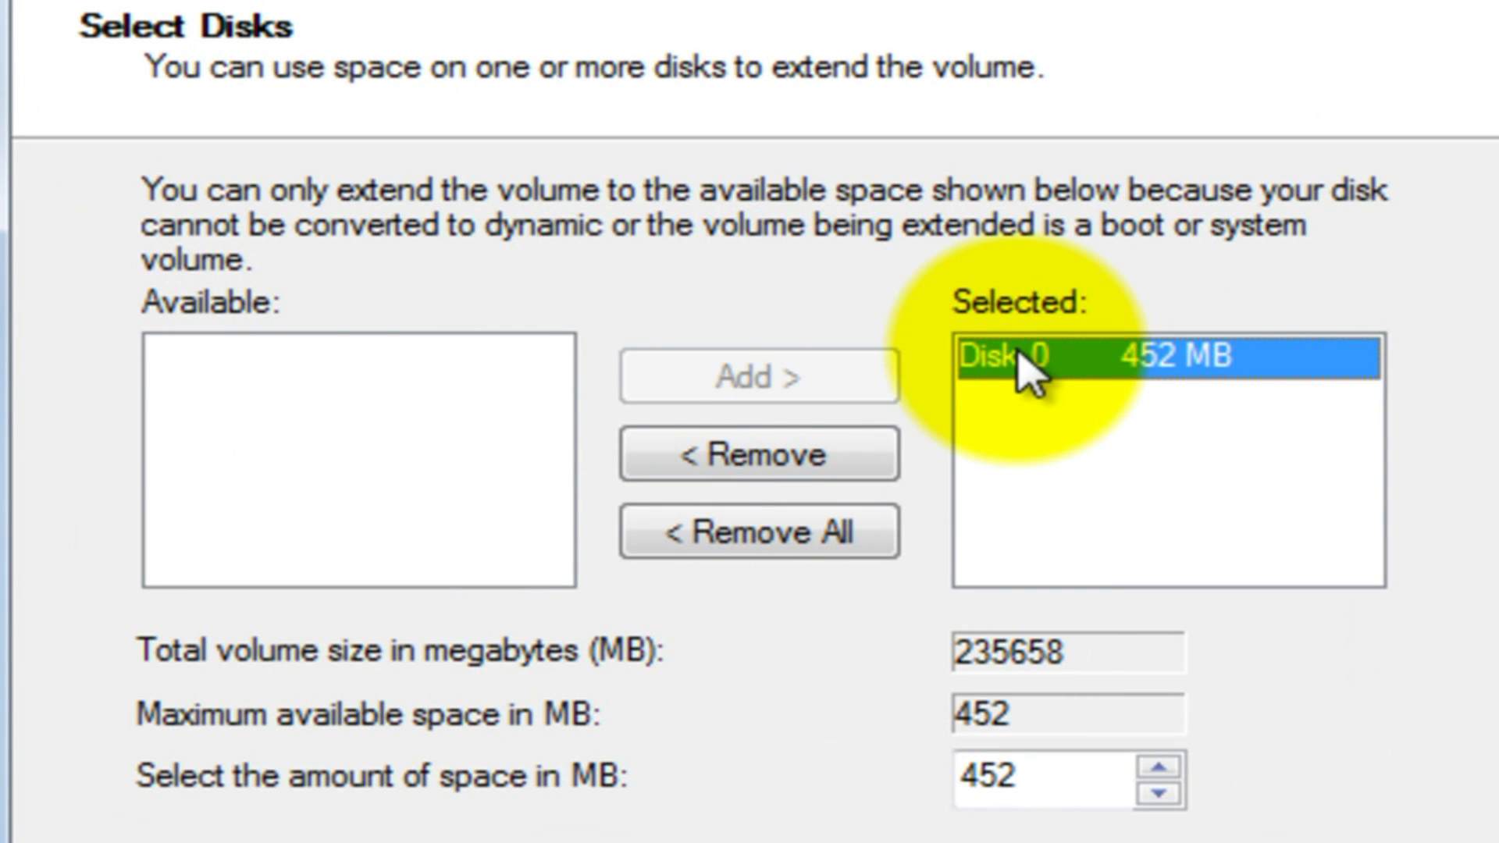
click(806, 460)
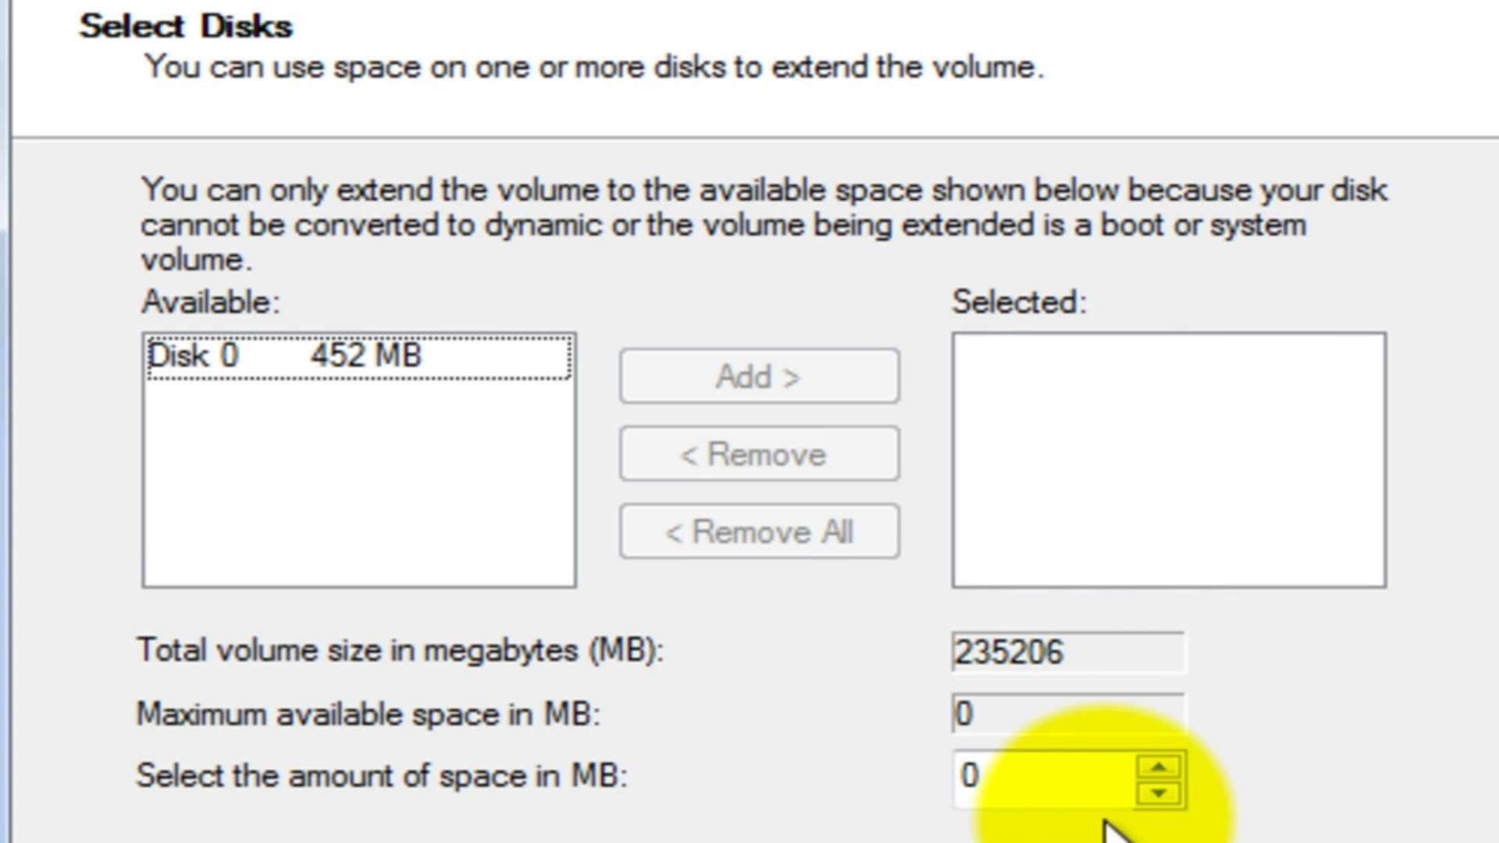
click(402, 372)
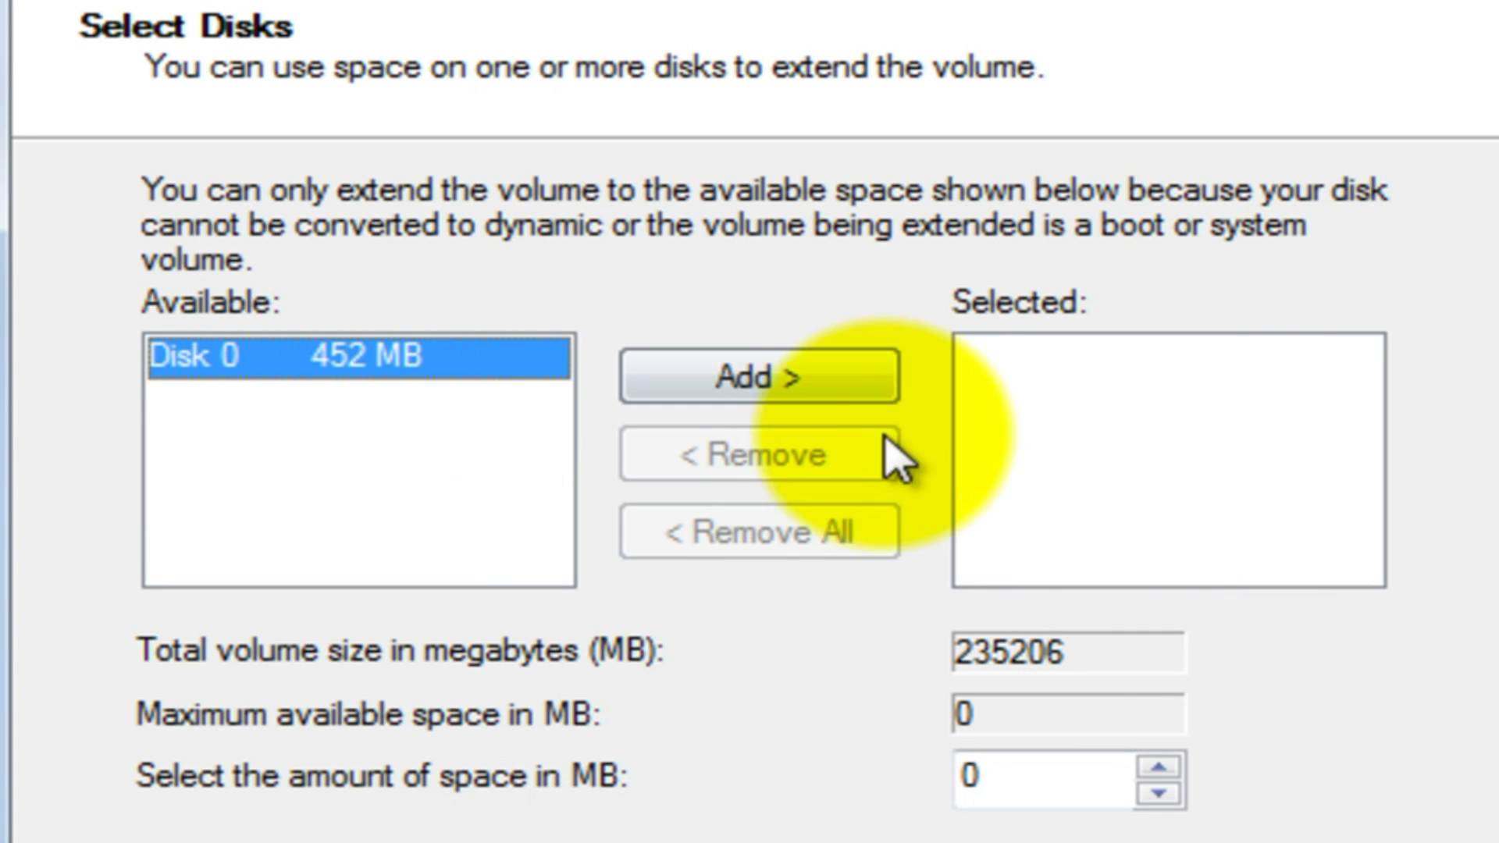
click(841, 391)
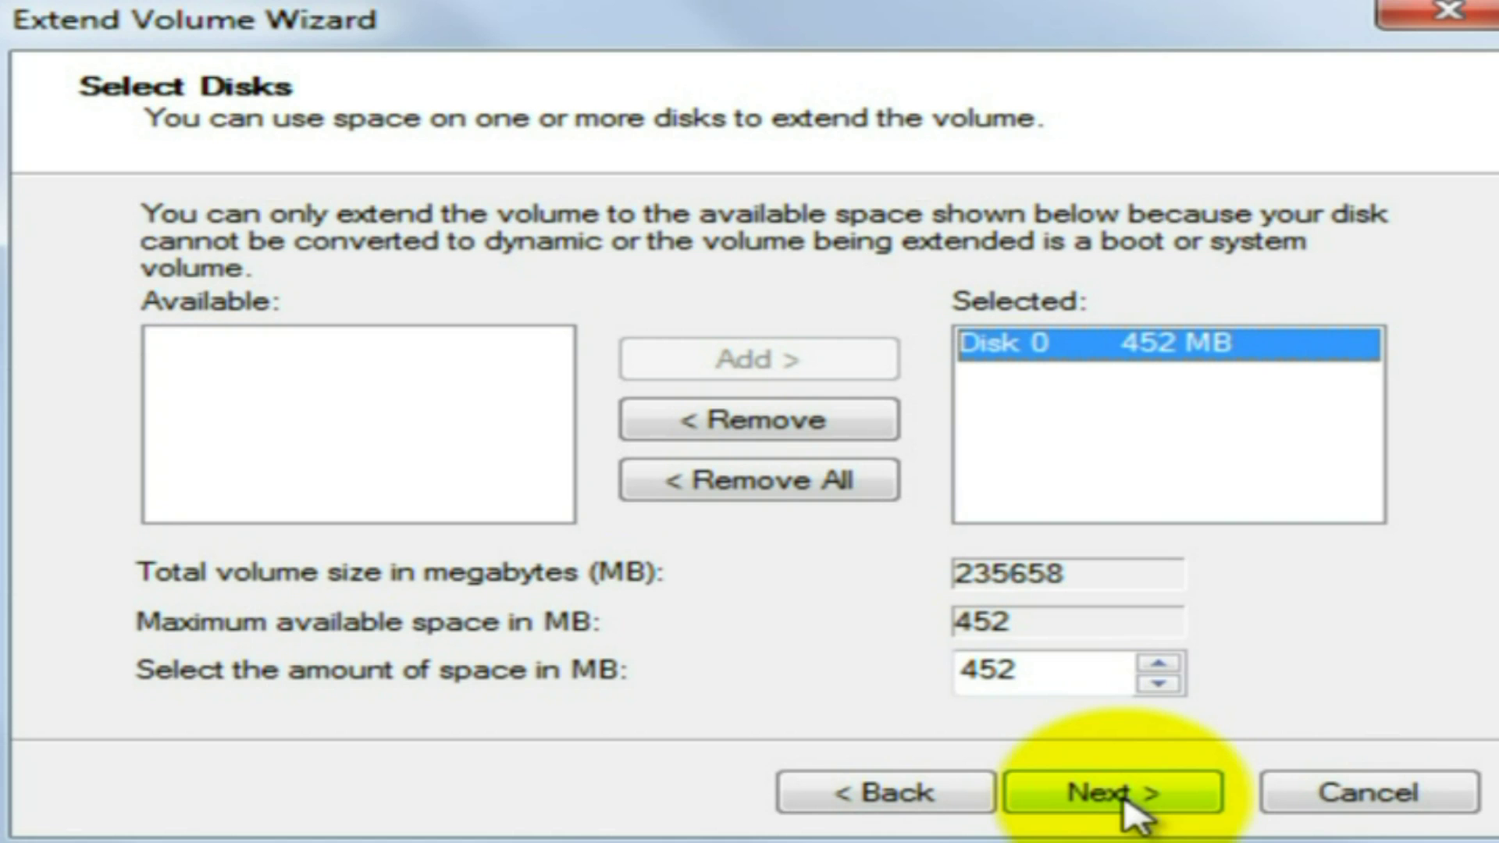
Finish the Extend Volume Wizard, growing OS (C:) from 229.69 GB to 230.13 GB.
click(1119, 796)
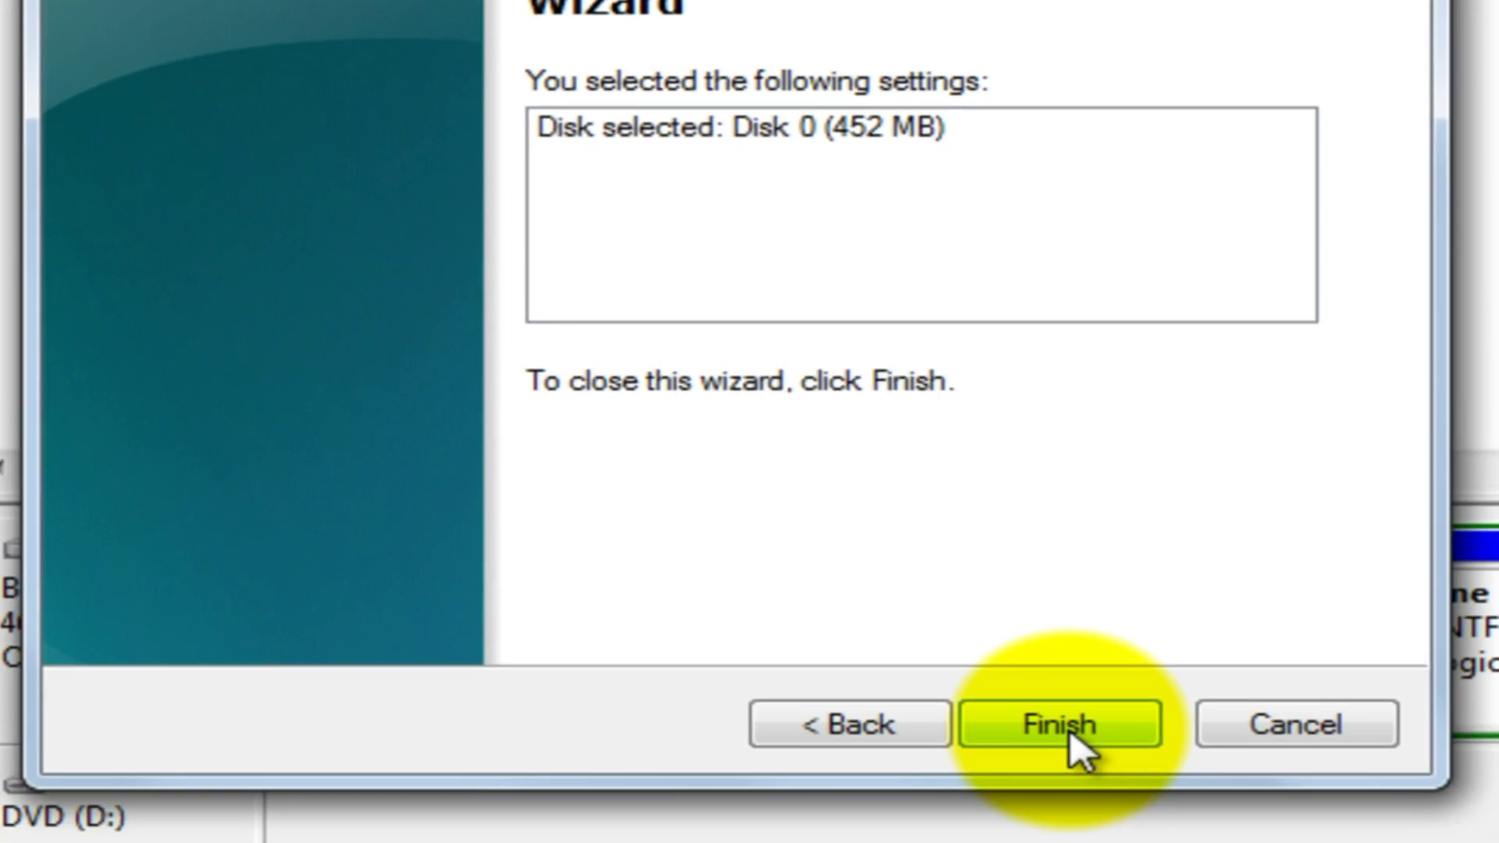
click(1125, 800)
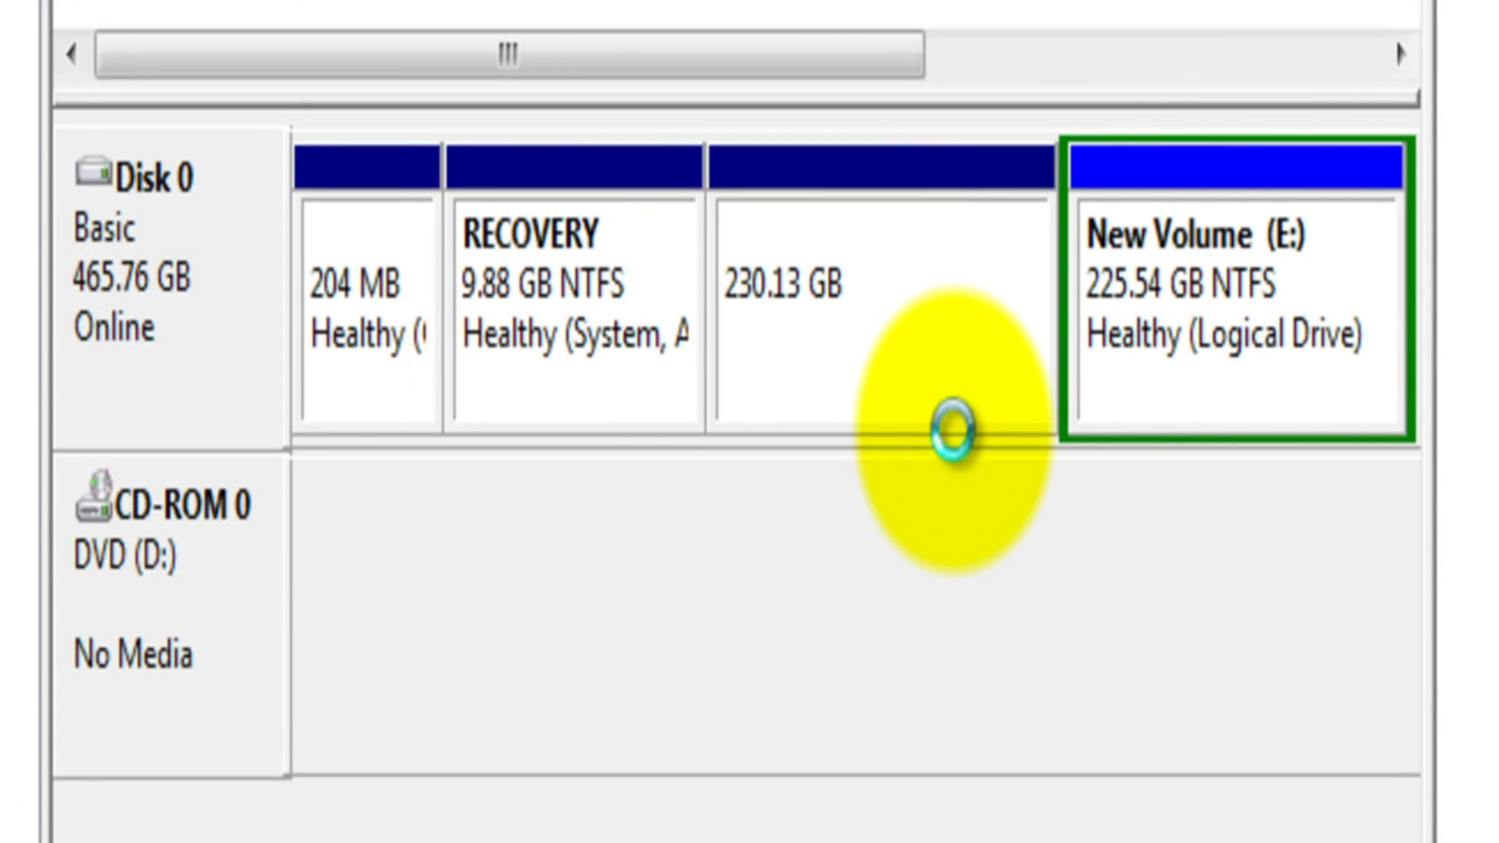